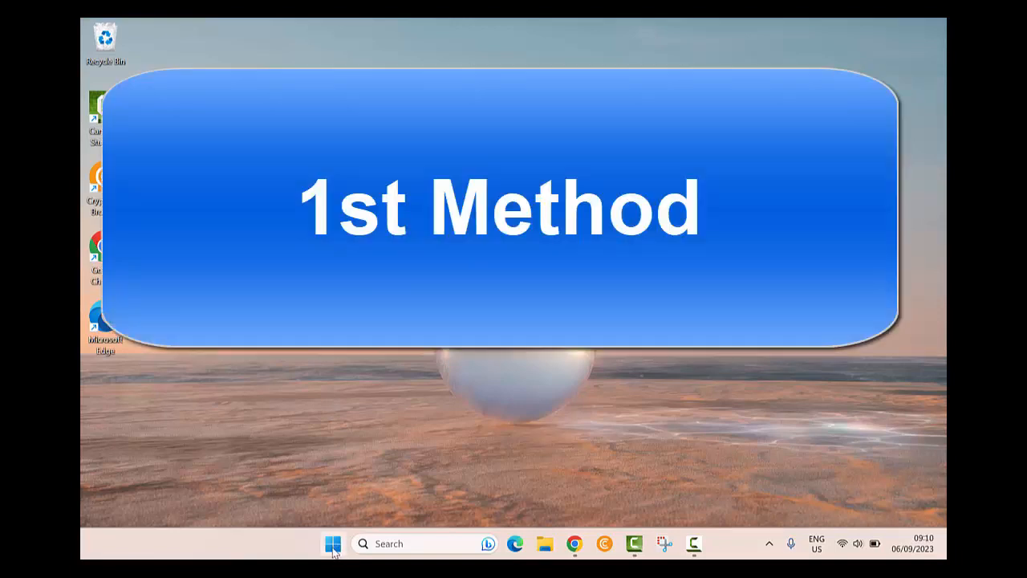
Restart the PC into advanced startup options using Shift+Restart from the Start power menu
click(334, 543)
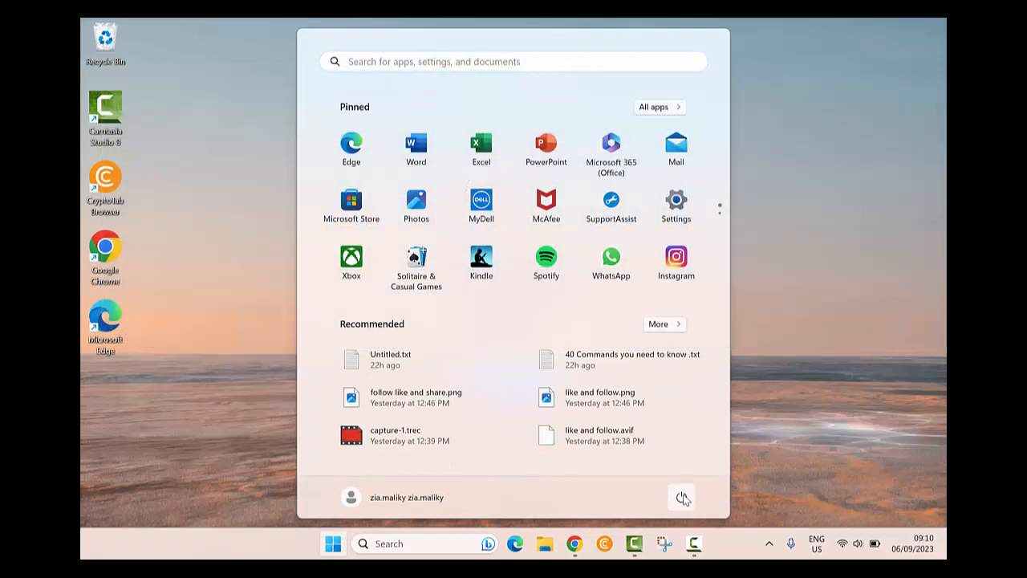
click(682, 497)
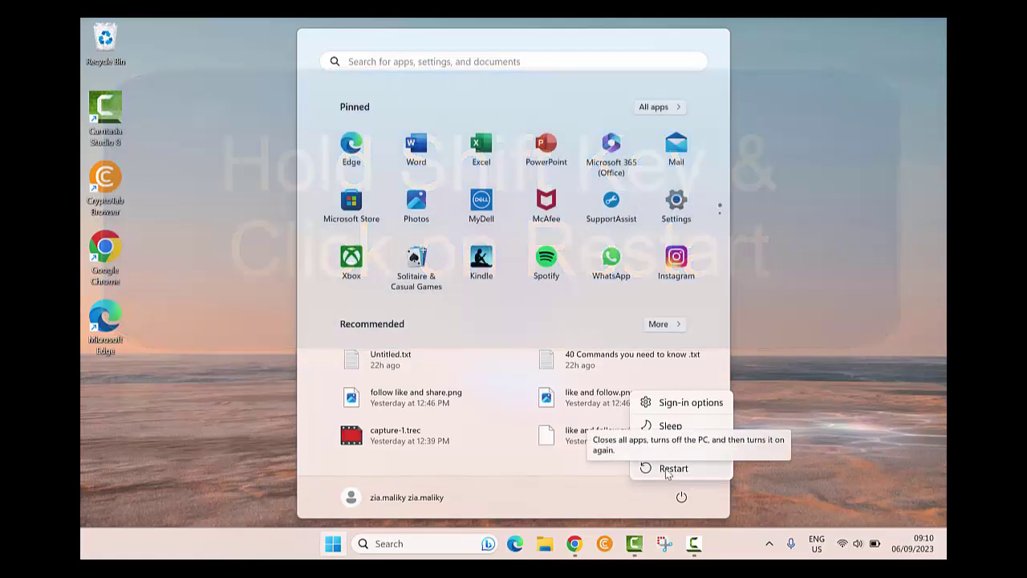
shift+click(665, 468)
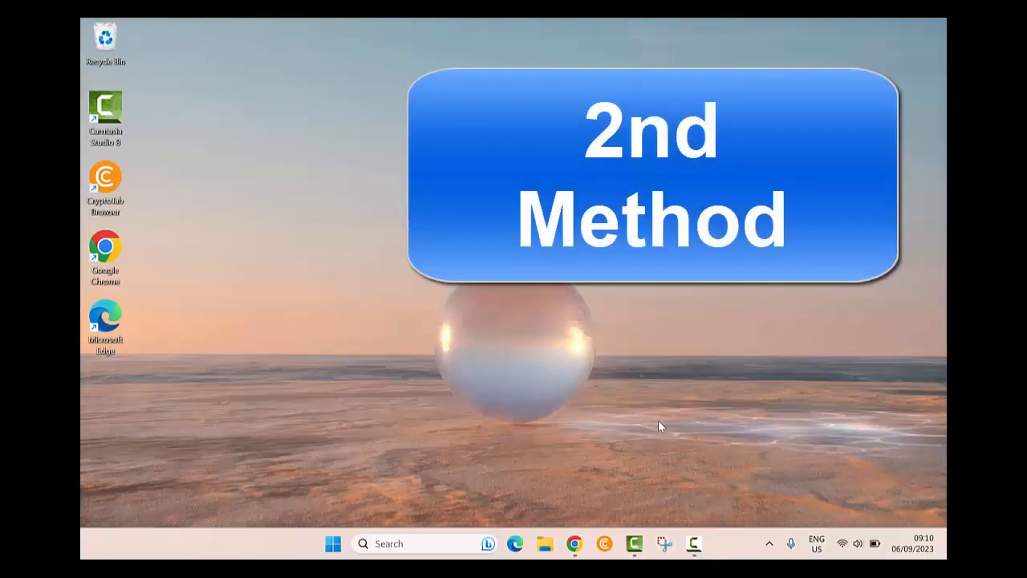
Reach the System Recovery page in Settings to use advanced startup
click(333, 546)
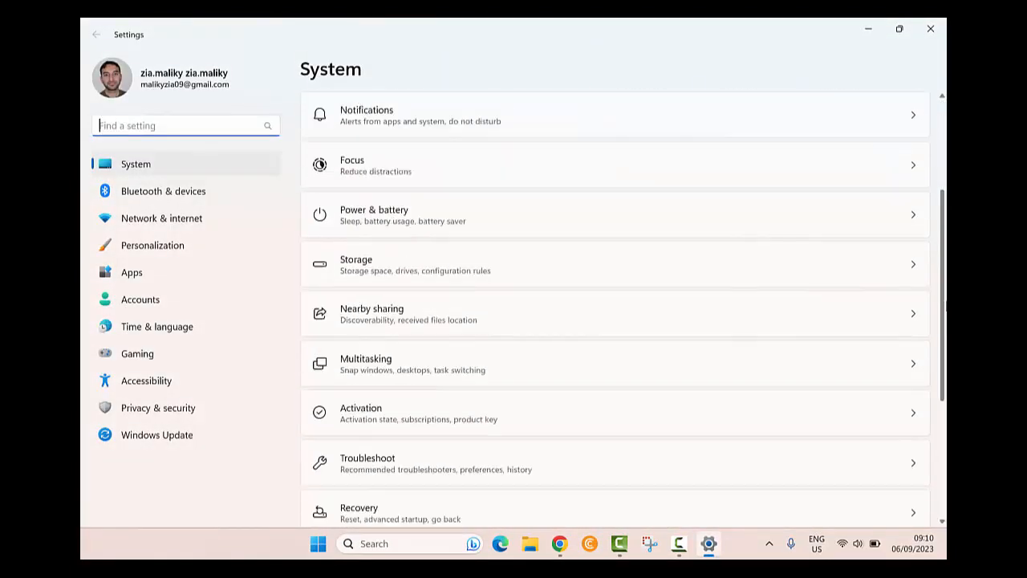
scroll(615, 313, down, 3)
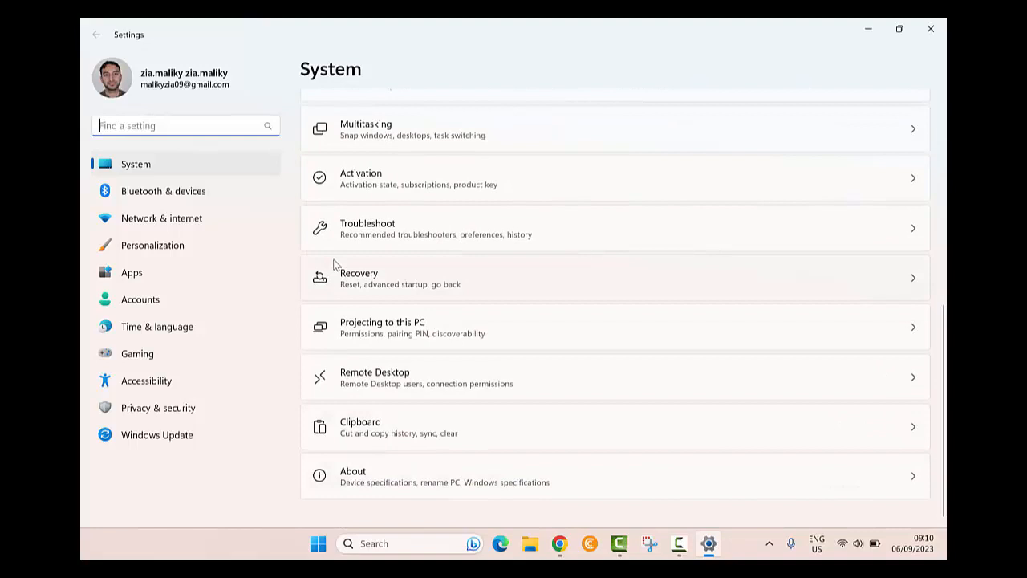
click(371, 281)
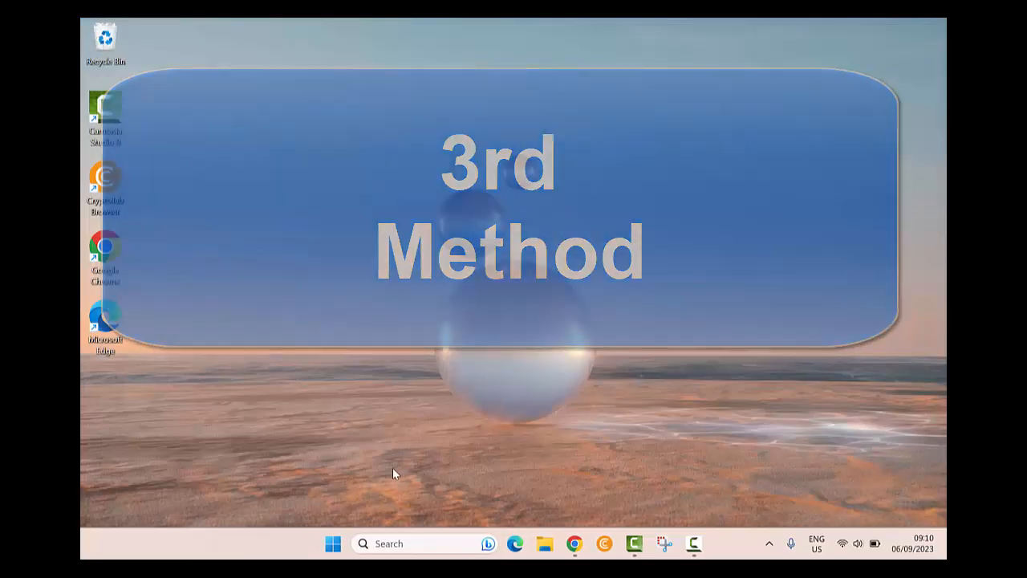
Launch System Configuration from a Start search for 'system con'
key(super)
text(syst)
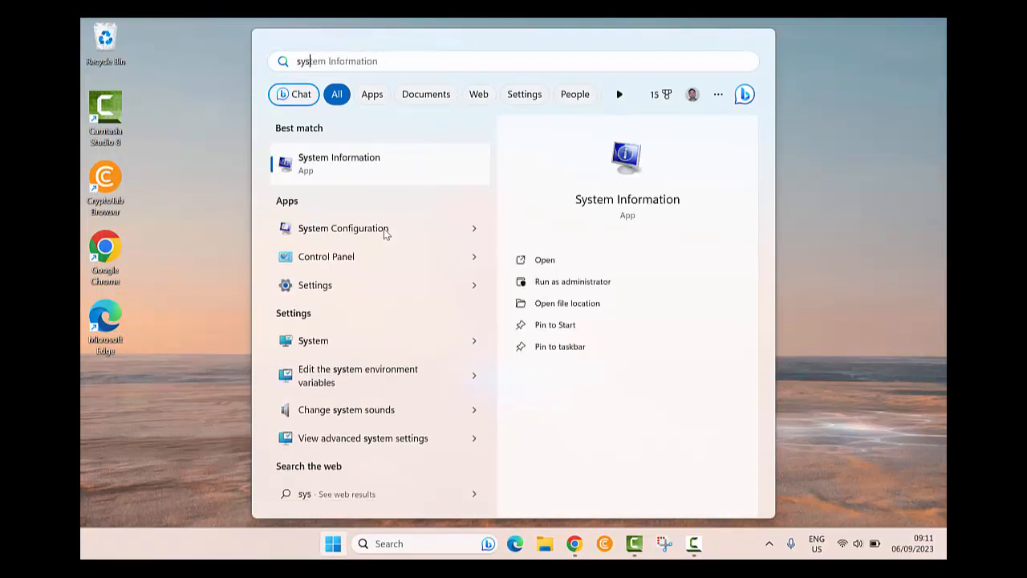
text(em con)
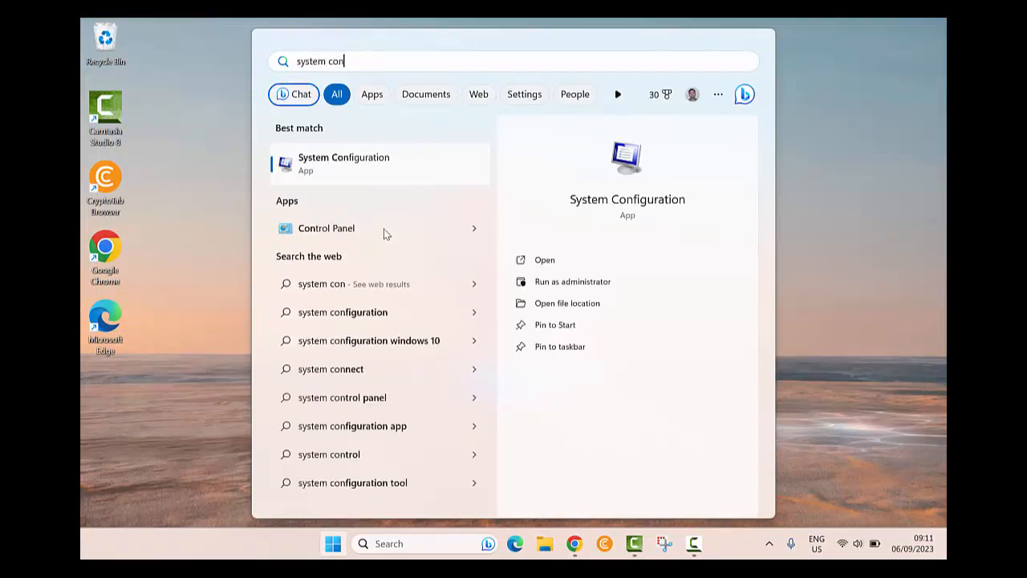
click(384, 177)
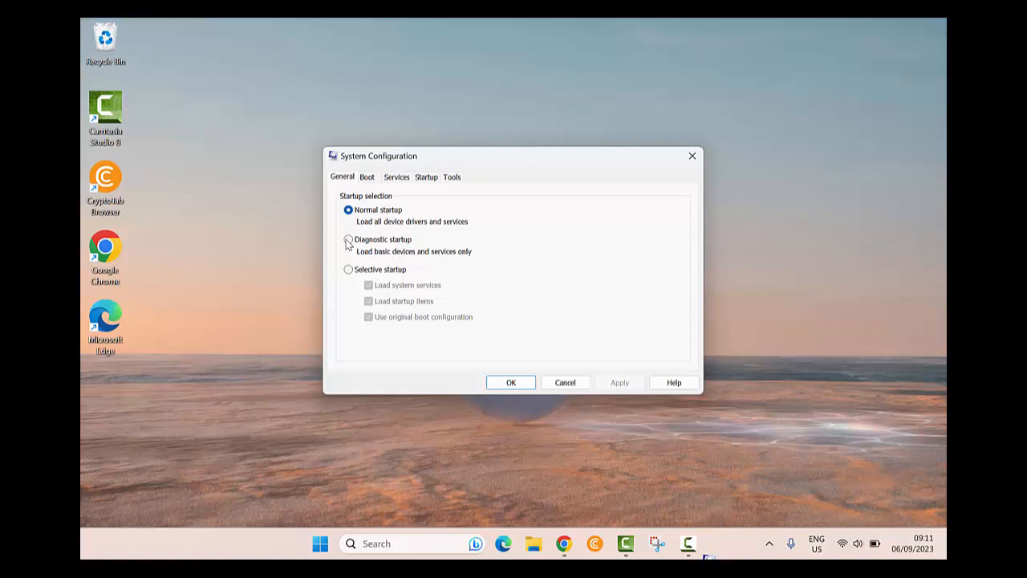
Enable Safe boot (Minimal) on the Boot options, apply it and accept the BitLocker warning
click(368, 178)
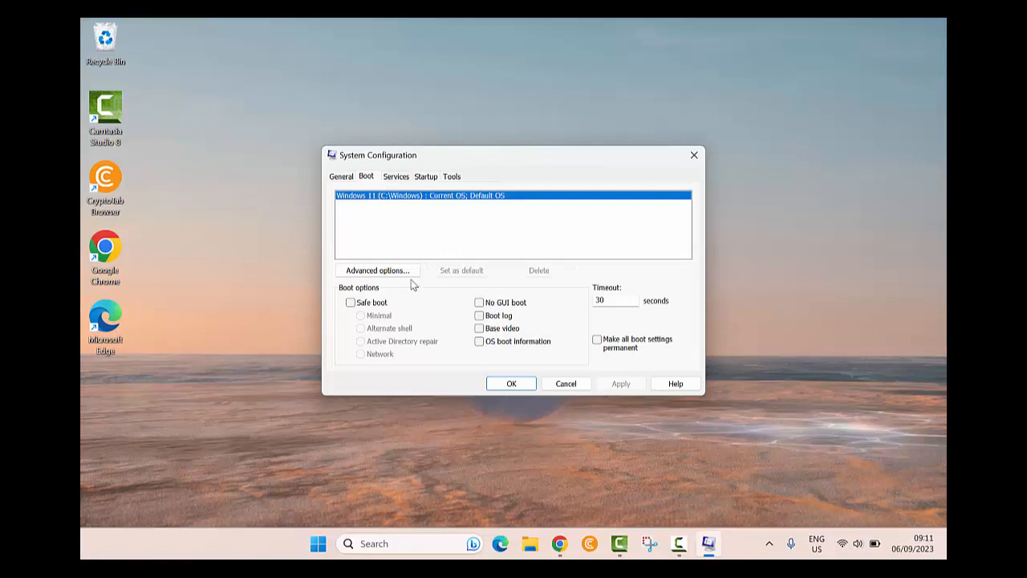
click(351, 303)
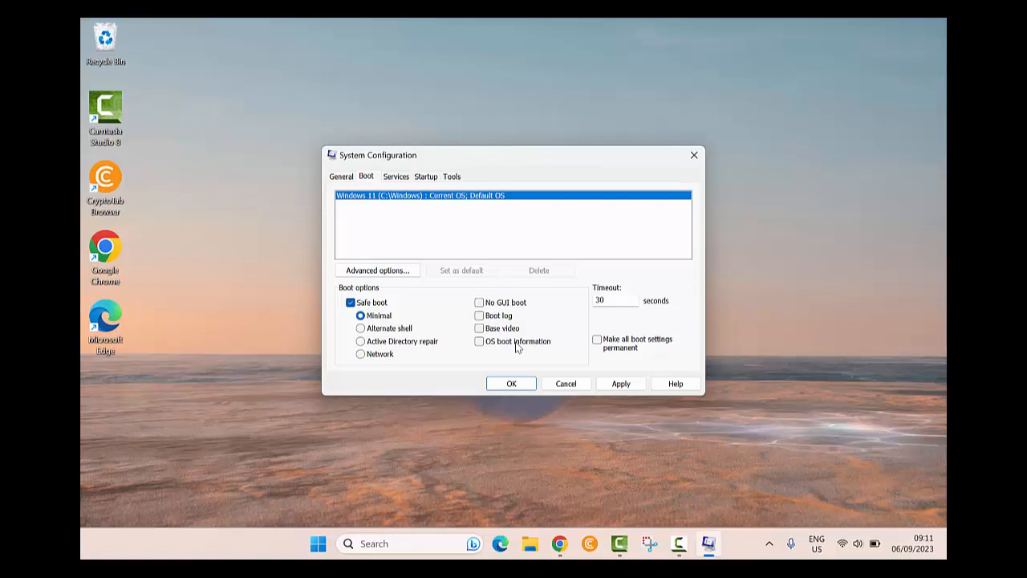
click(622, 384)
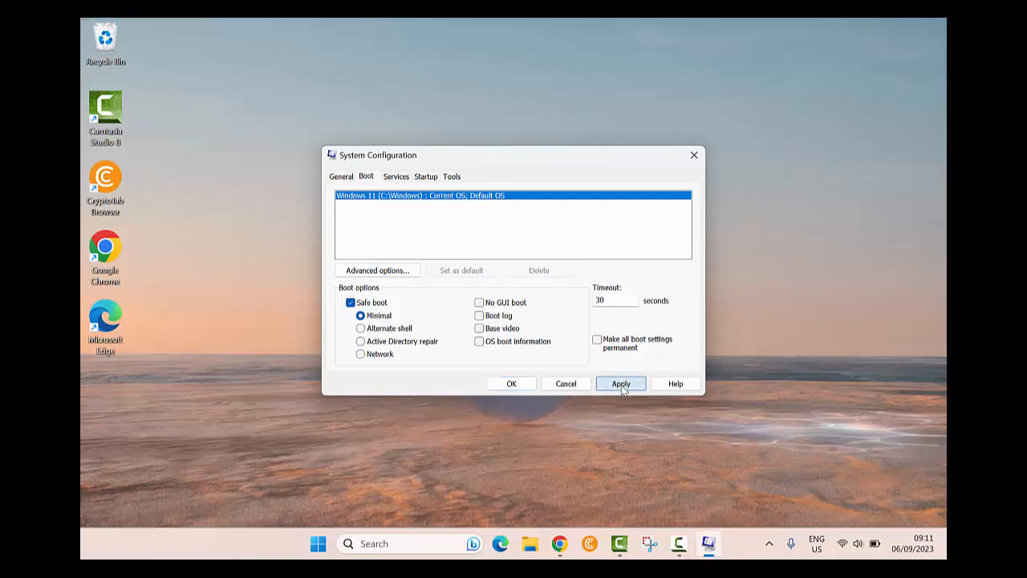
click(559, 319)
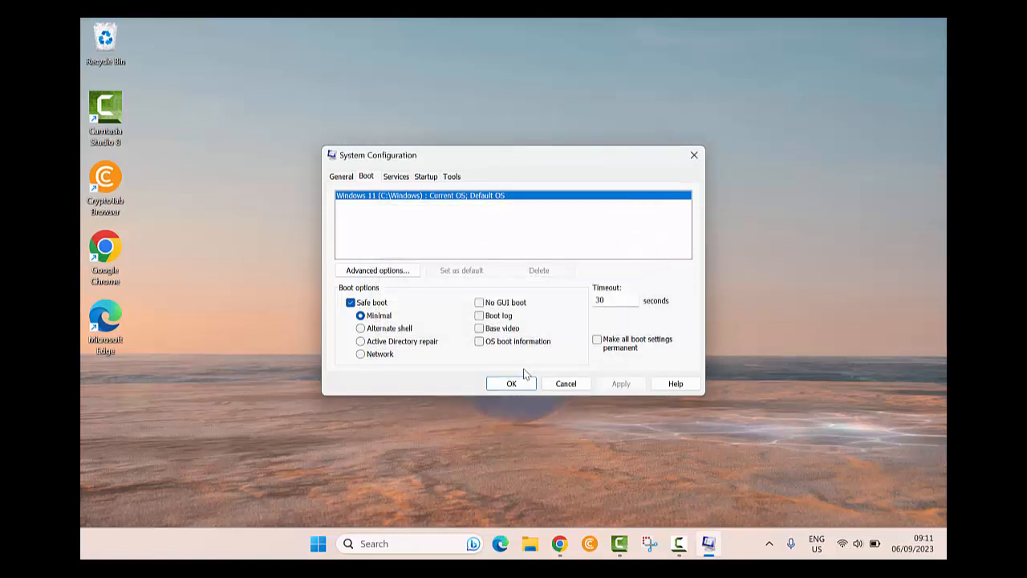
Confirm with OK so the restart-to-apply prompt appears
click(515, 384)
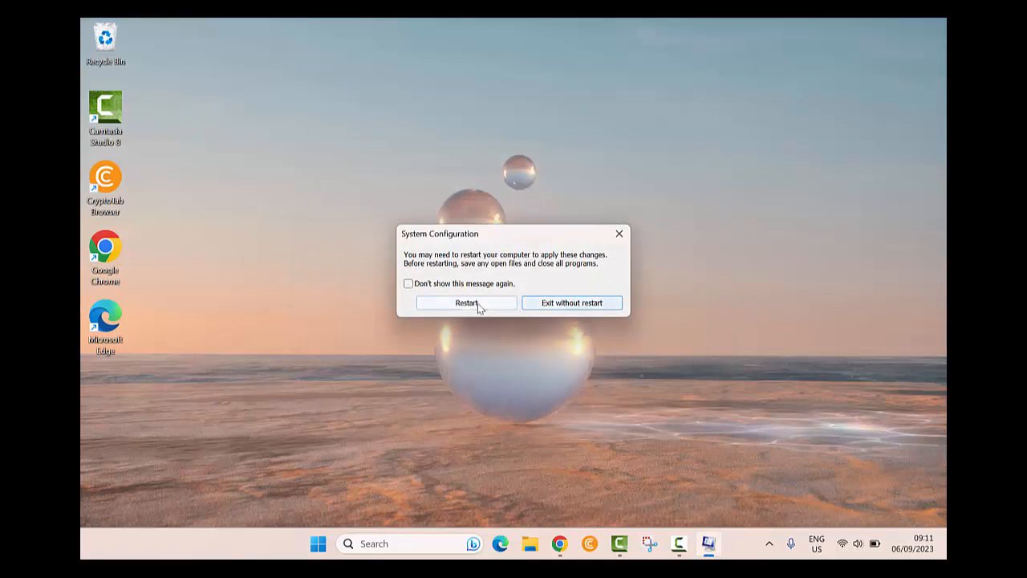